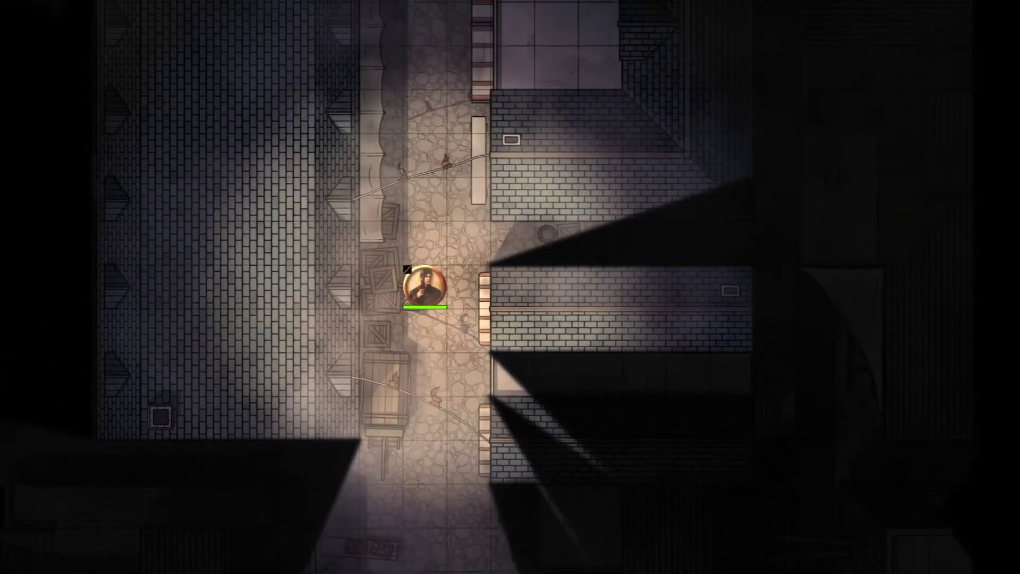
- Walk the character token one square north along the street and four squares east into the side alley
key("Up")
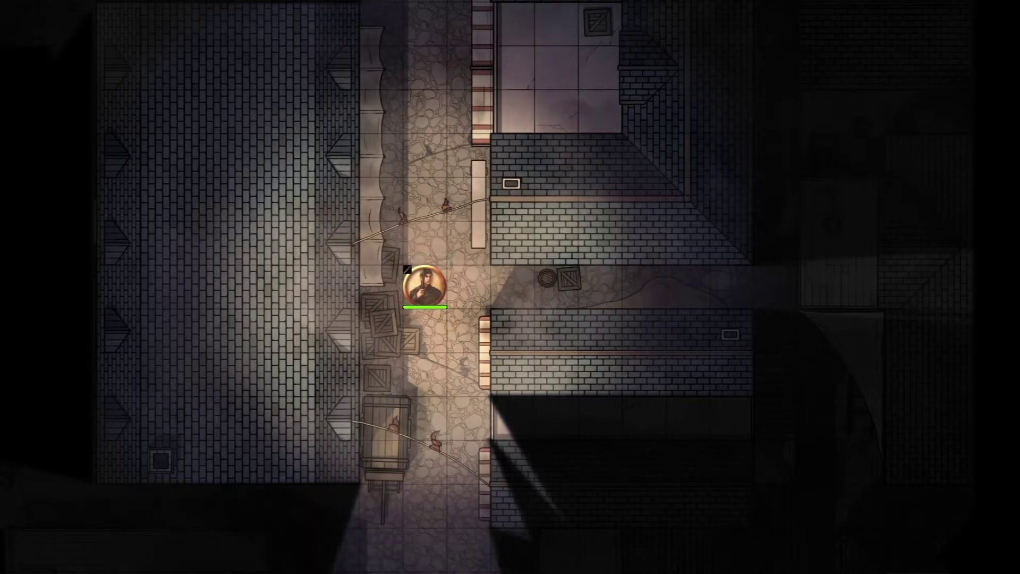
key("Right")
key("Right")
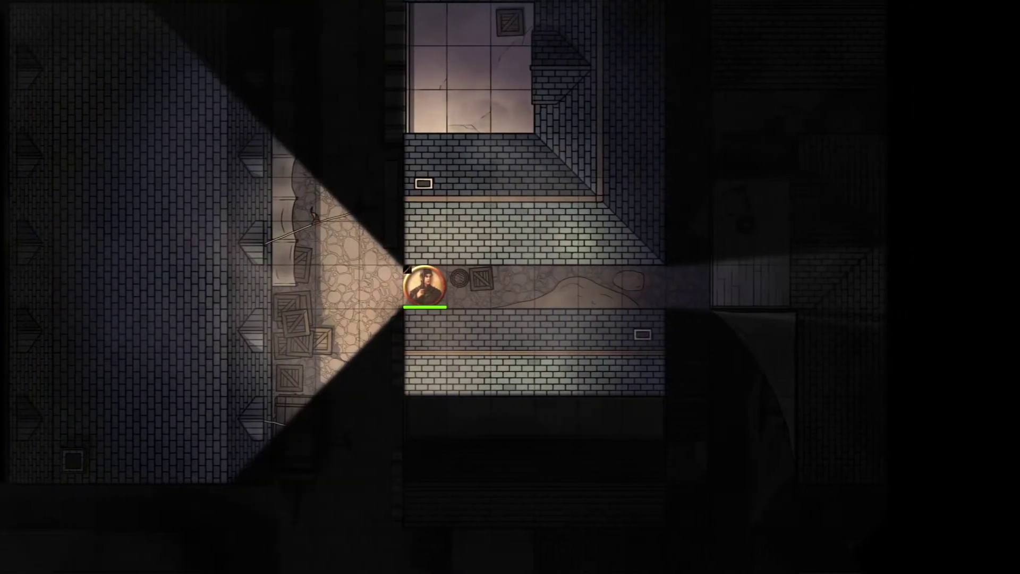
key("Right")
key("Right")
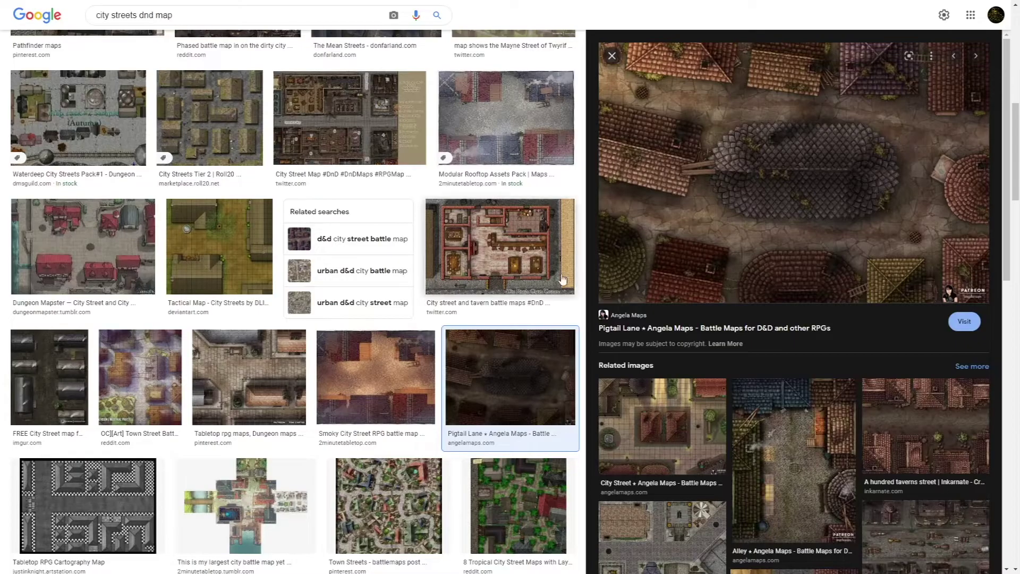
- Browse the city street battle map images, previewing City Streets Tier 2 and The Mean Streets
scroll(533, 313, "up", 3)
left_click(205, 251)
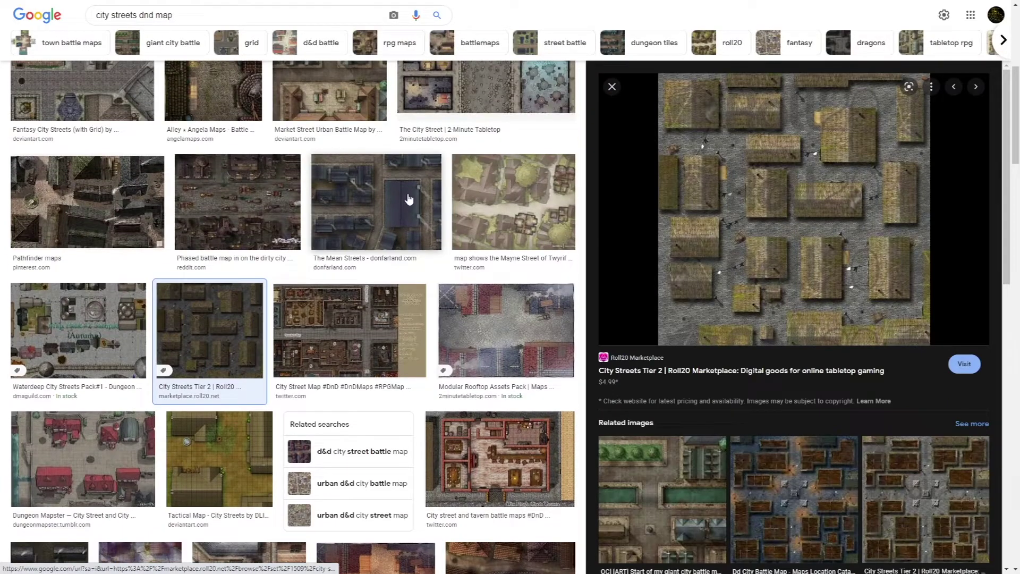
left_click(405, 192)
scroll(301, 169, "up", 7)
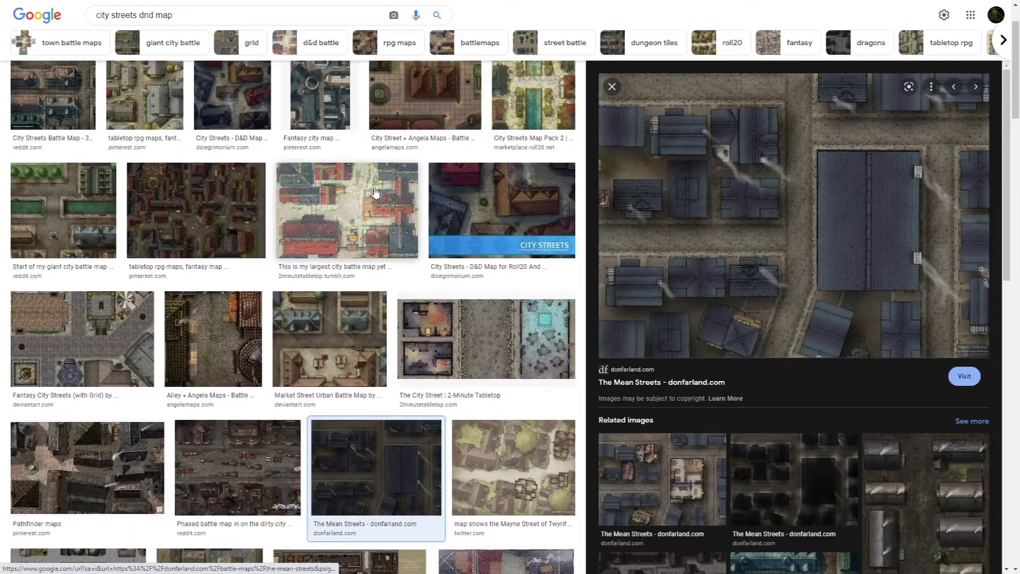
left_click(232, 144)
scroll(792, 163, "down", 1)
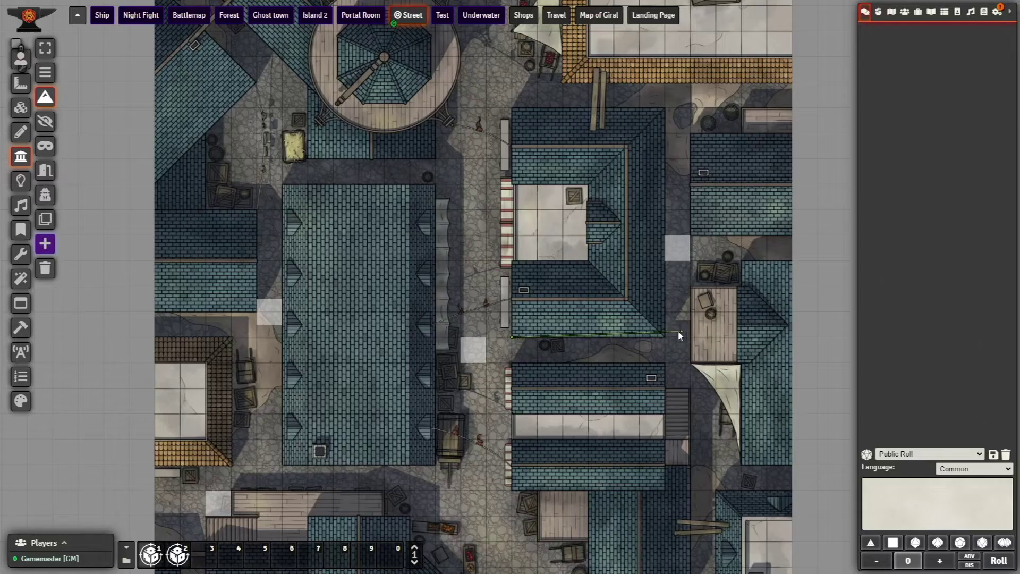
- Draw terrain walls around the roof edges of the buildings on the Street scene
left_click(511, 338)
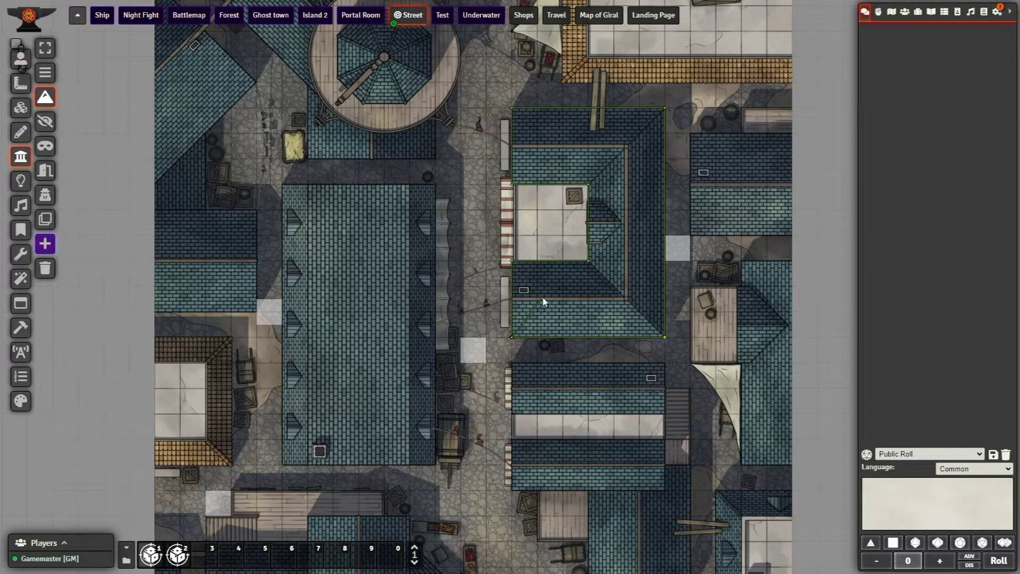
left_click(436, 185)
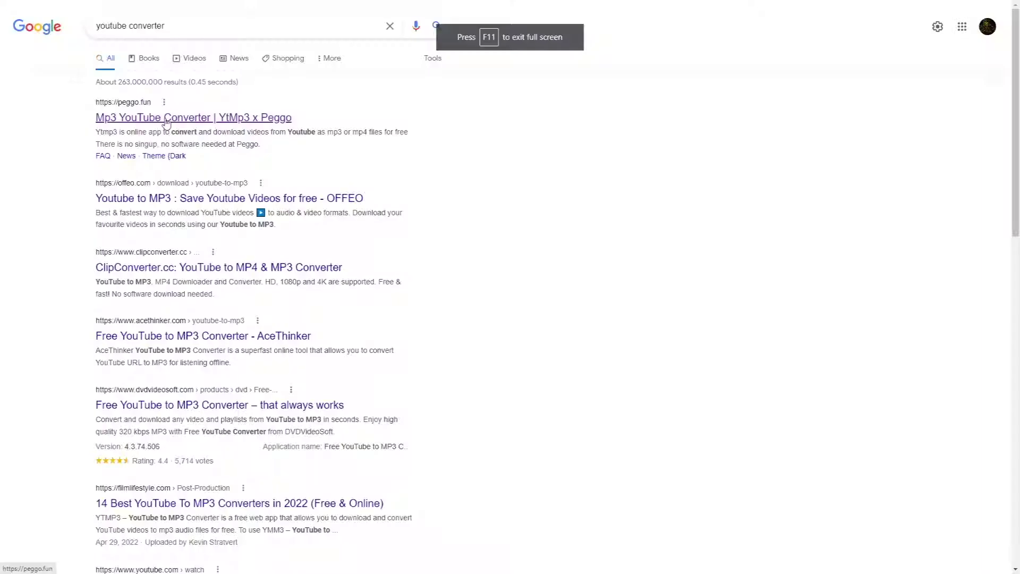
- Open the Mp3 YouTube Converter site from the search results and paste the video link for conversion
left_click(190, 137)
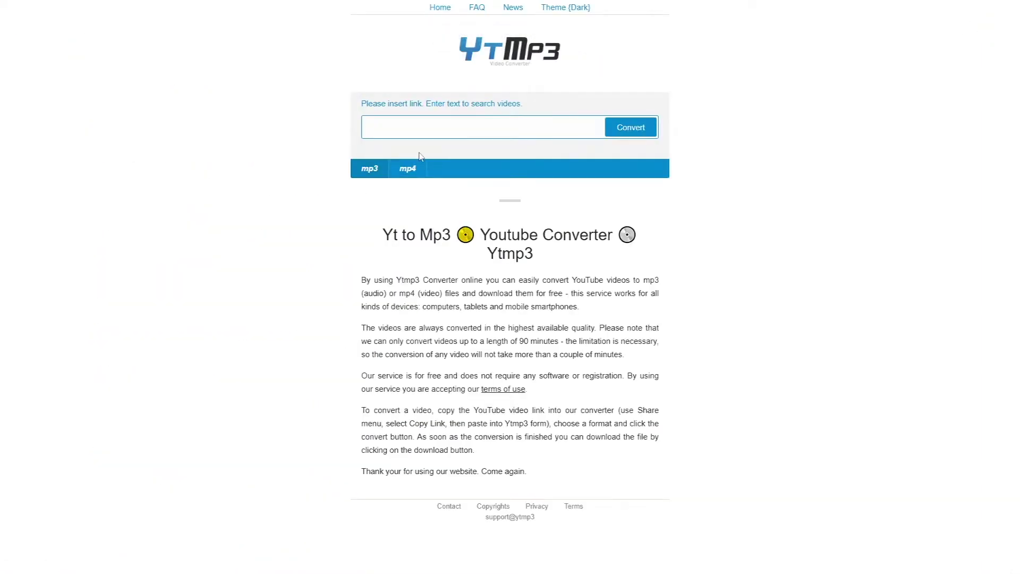
key("ctrl+v")
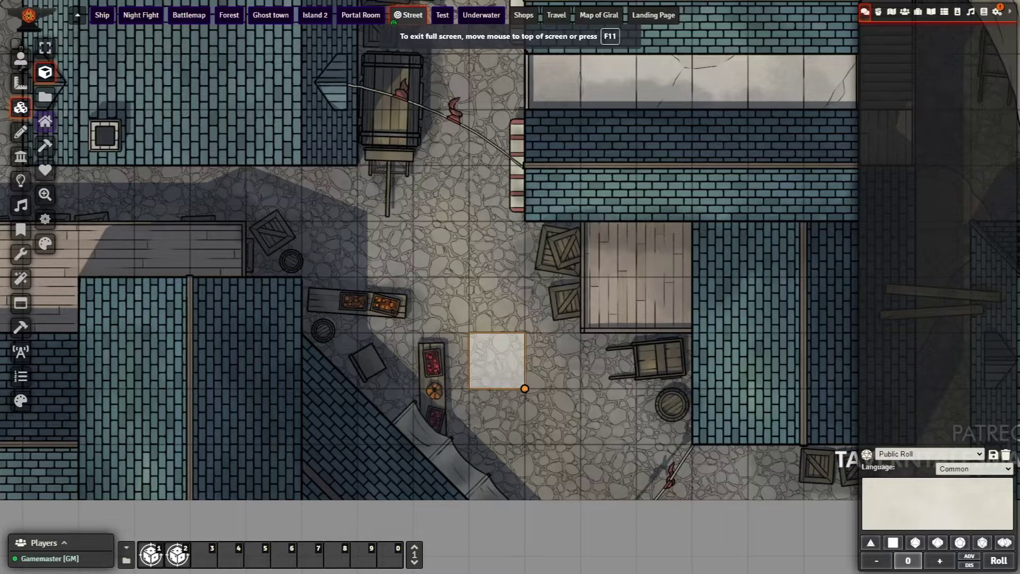
- Configure the blank street tile's trigger to activate On Click
double_click(497, 346)
left_click(591, 210)
left_click(553, 301)
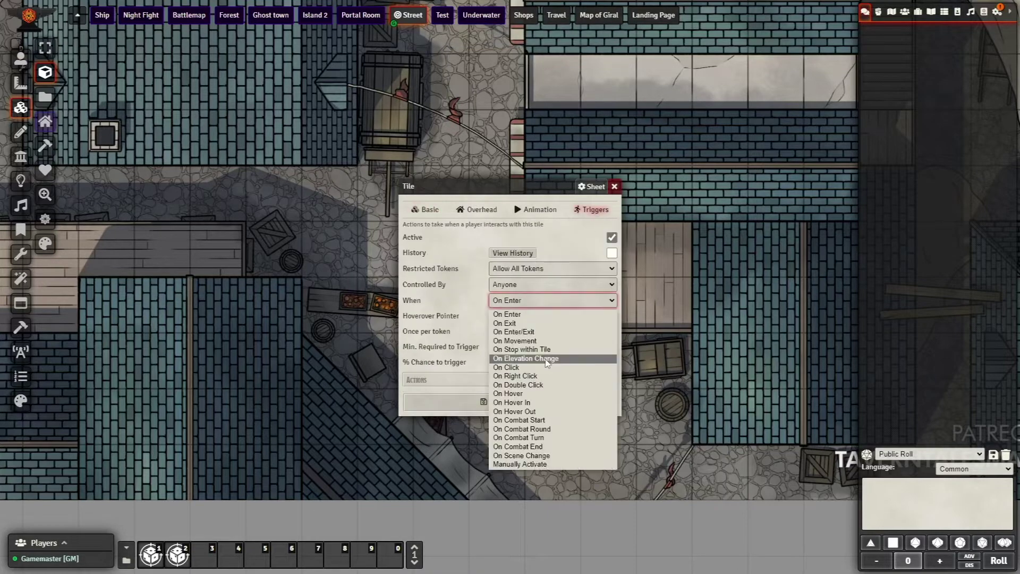
left_click(548, 367)
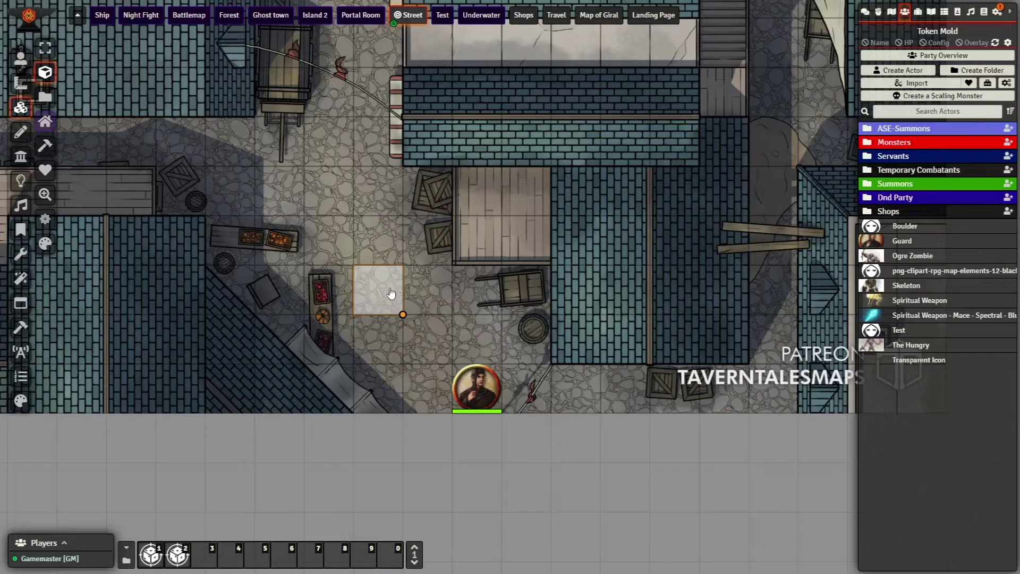
- Add a Move trigger action to the street tile with the Guard token as its entity
double_click(390, 294)
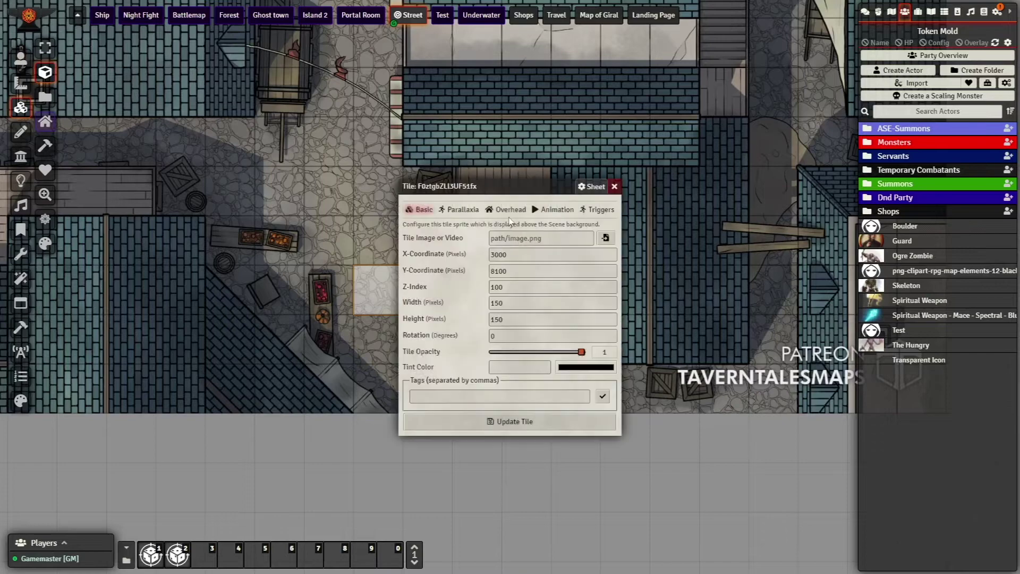
left_click(597, 210)
left_click(598, 399)
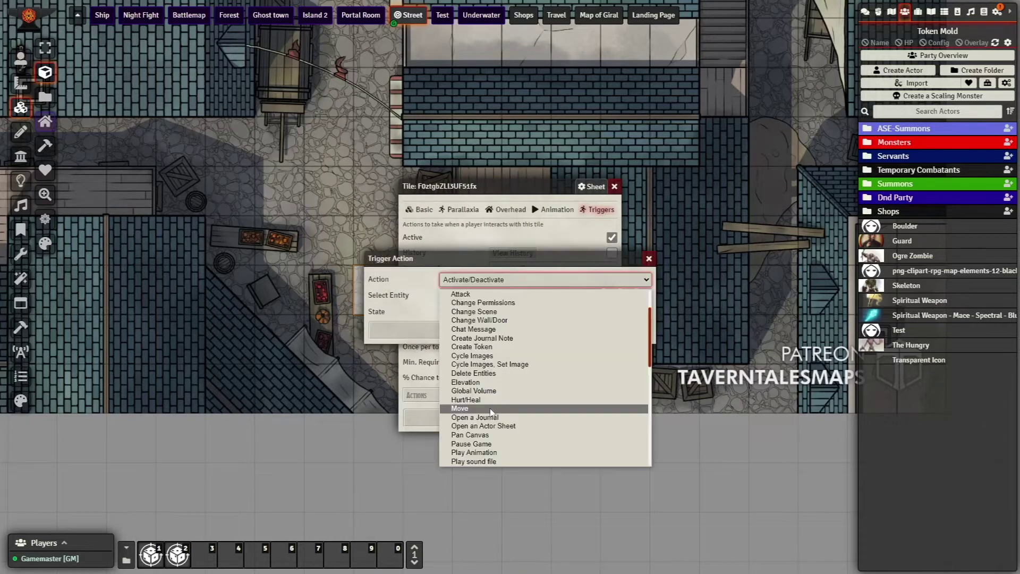
left_click(491, 410)
left_click(578, 312)
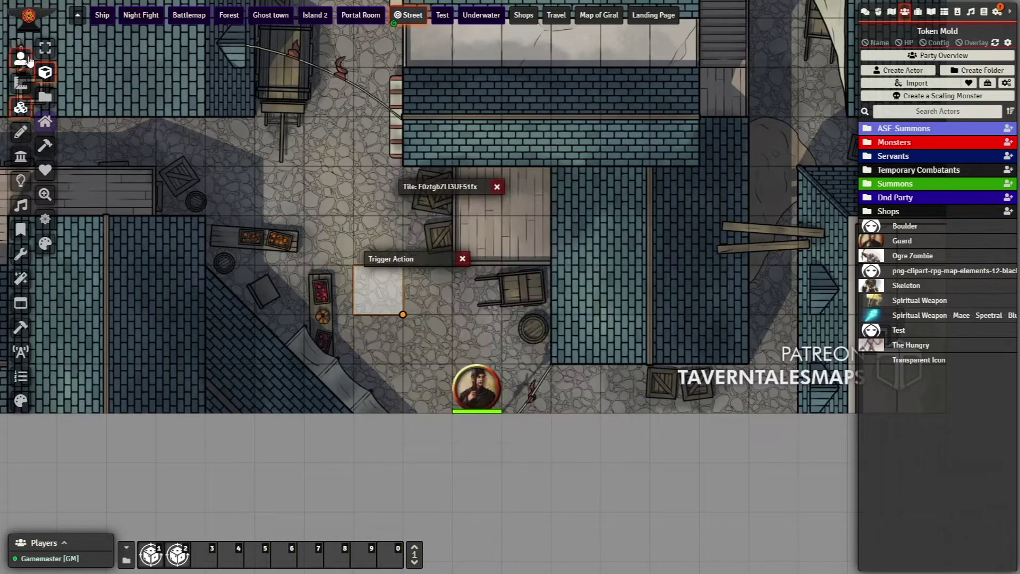
left_click(462, 387)
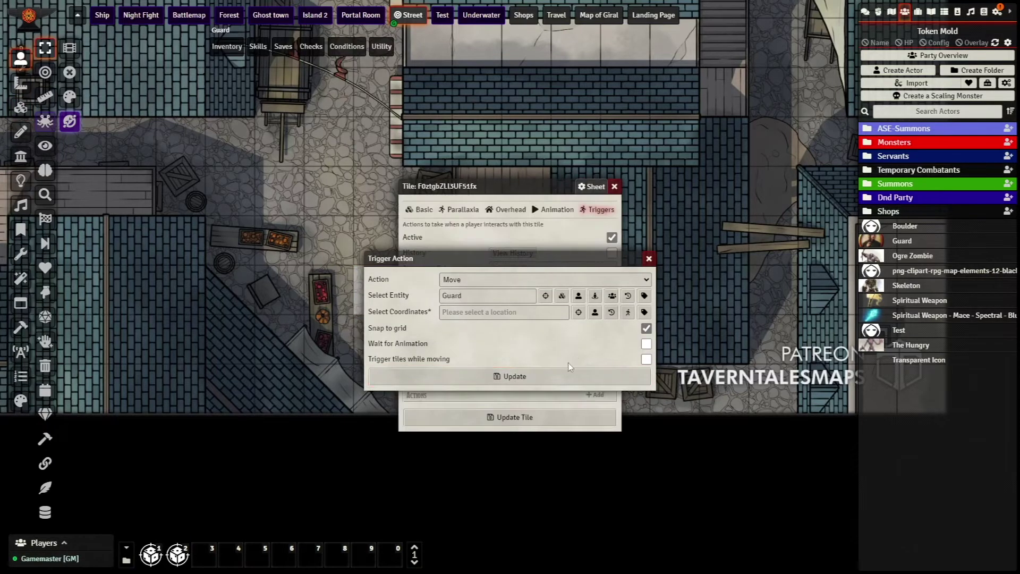
- Pick a street square near the Guard as the Move destination, and save the action and the tile
left_click(579, 312)
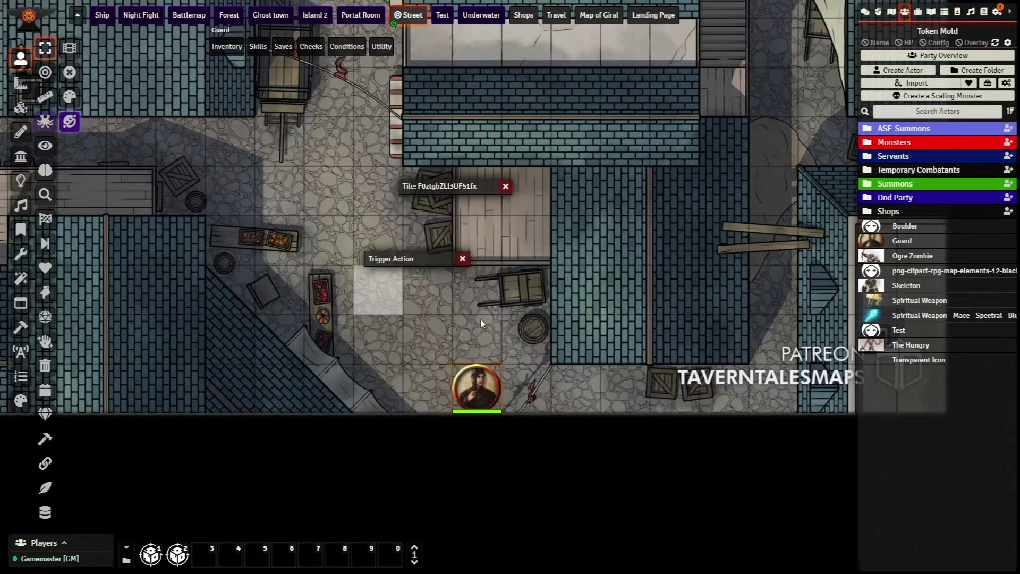
left_click(431, 341)
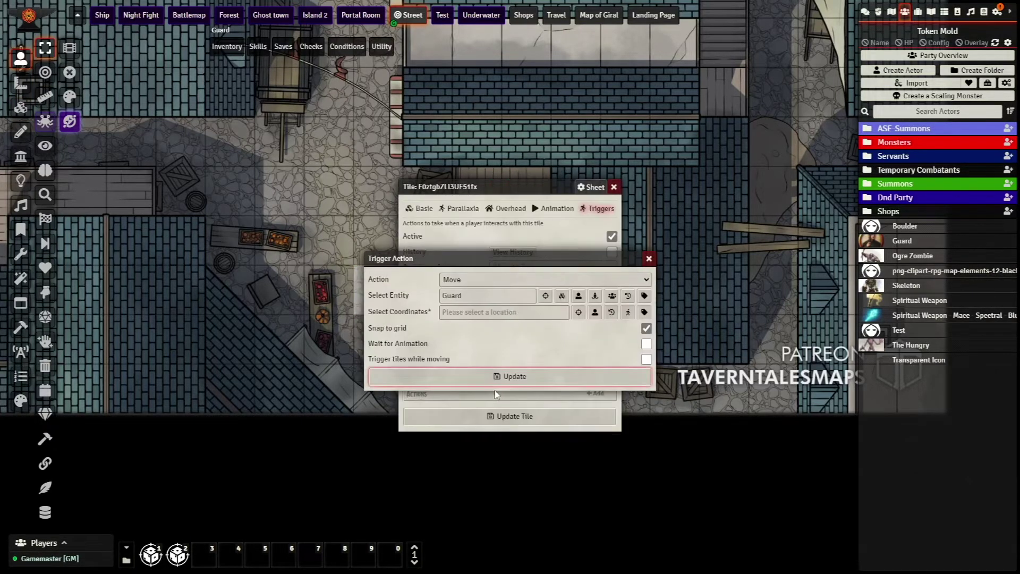
left_click(551, 378)
left_click(520, 431)
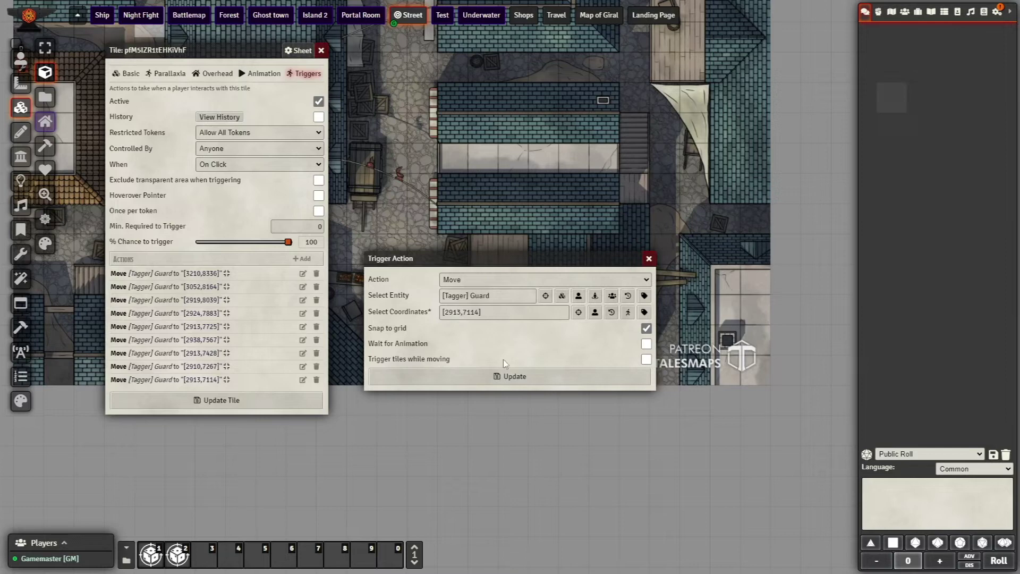
- Save the Guard's Move action to [2913,7114] in the On Click tile and trigger the tile to test it
left_click(619, 378)
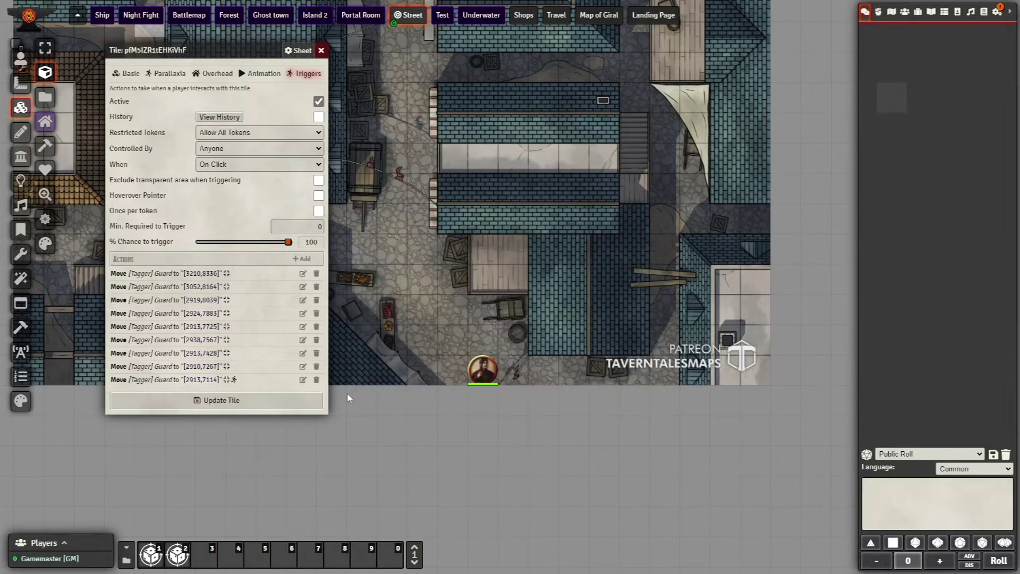
left_click(278, 405)
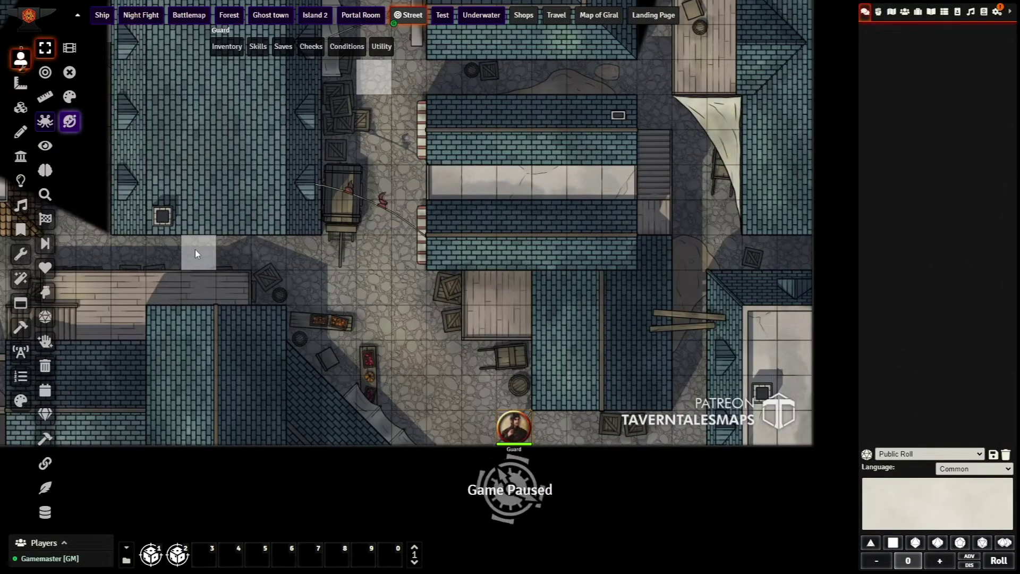
left_click(196, 249)
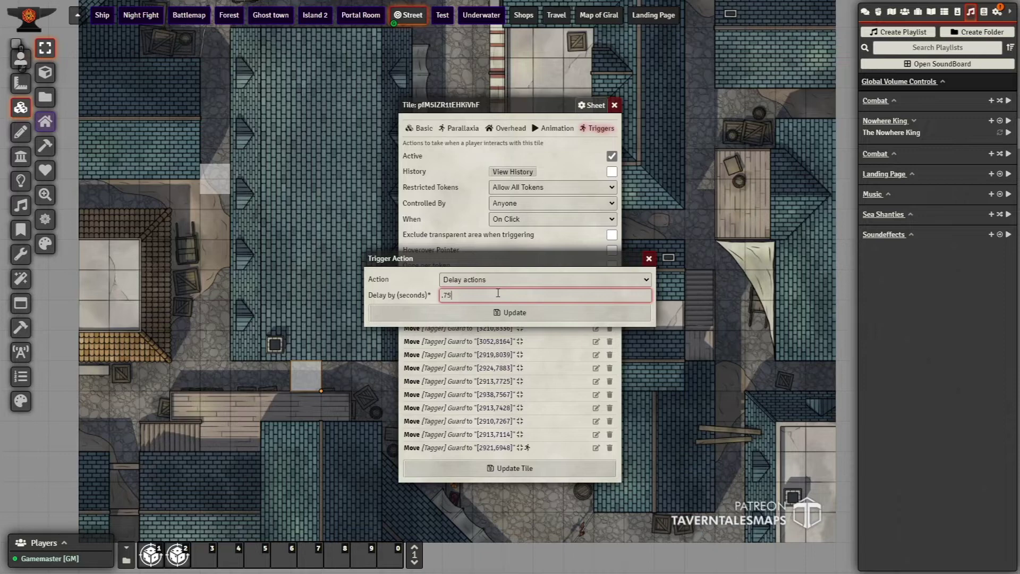
- Add a Delay actions entry of .75 seconds to the tile and trigger the tile to test the Guard's movement
left_click(503, 313)
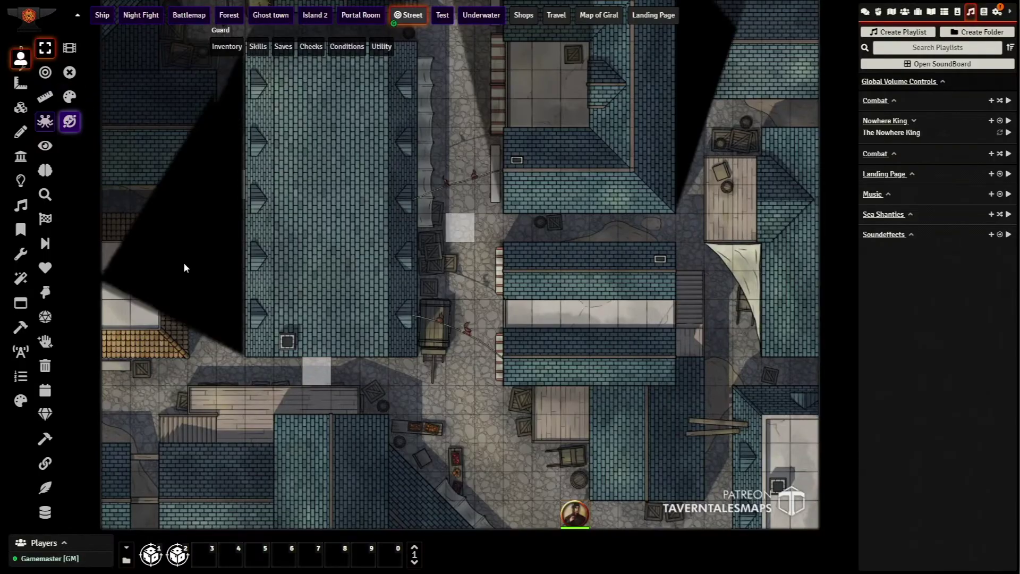
left_click(322, 373)
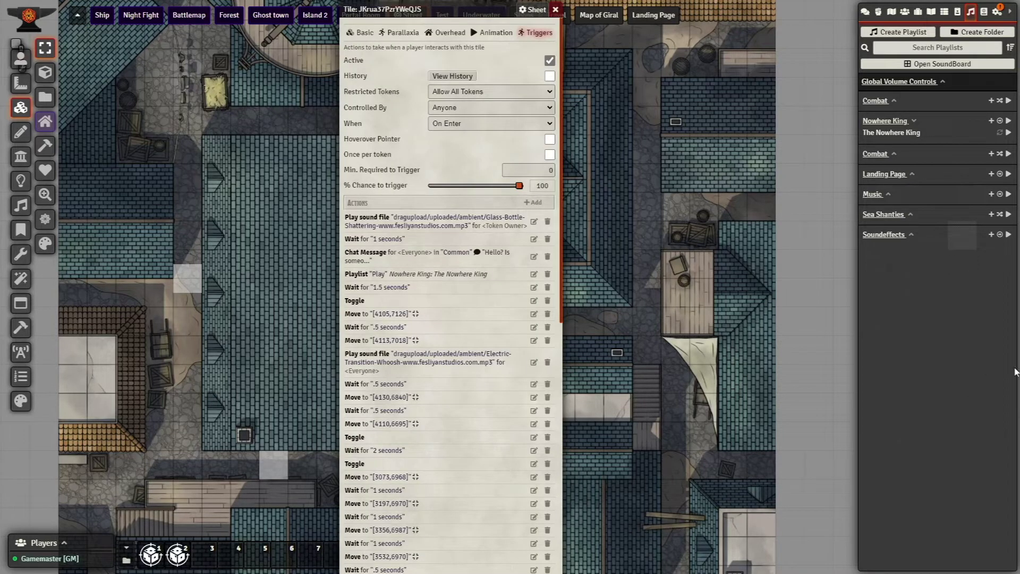
- Review the On Enter tile's full action sequence of sounds, waits, chat messages, moves and visibility toggles
scroll(487, 324, "down", 2)
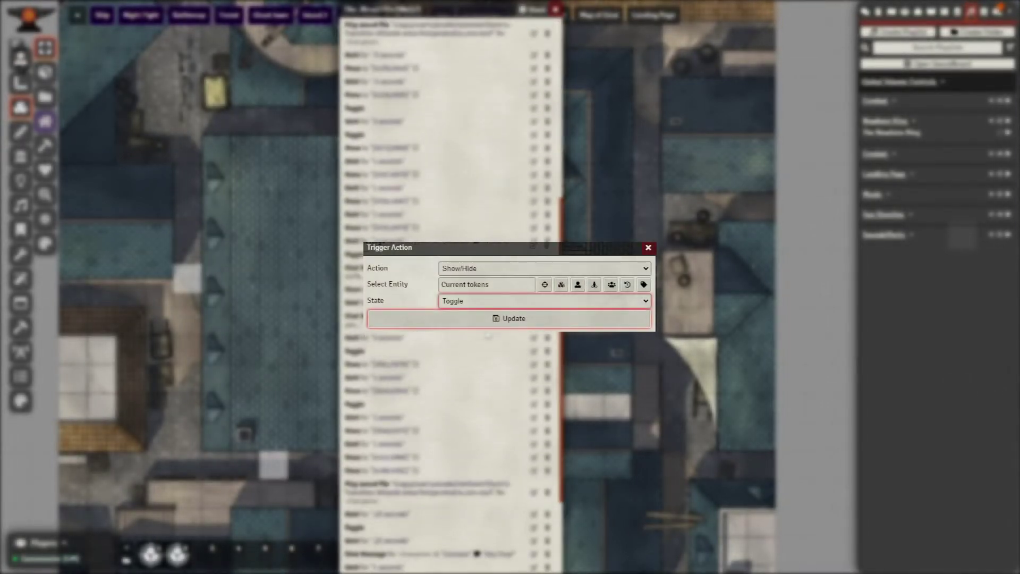
scroll(488, 335, "down", 3)
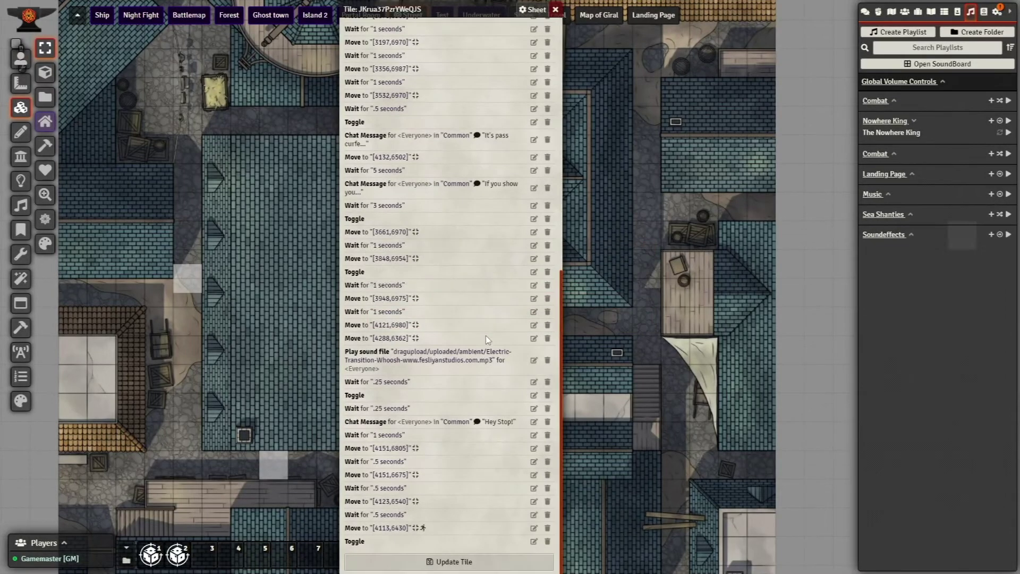
scroll(493, 359, "up", 8)
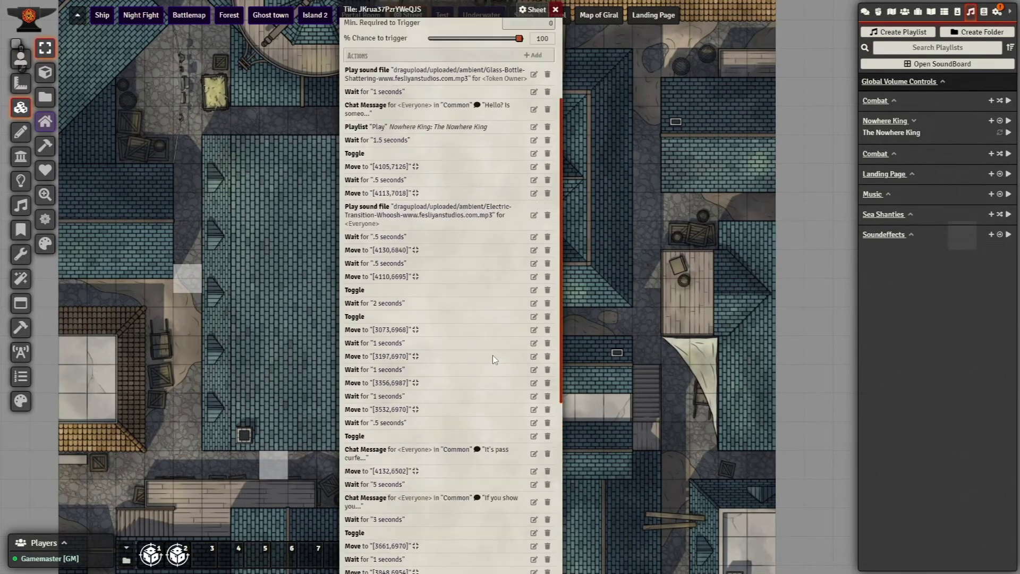
scroll(493, 355, "up", 2)
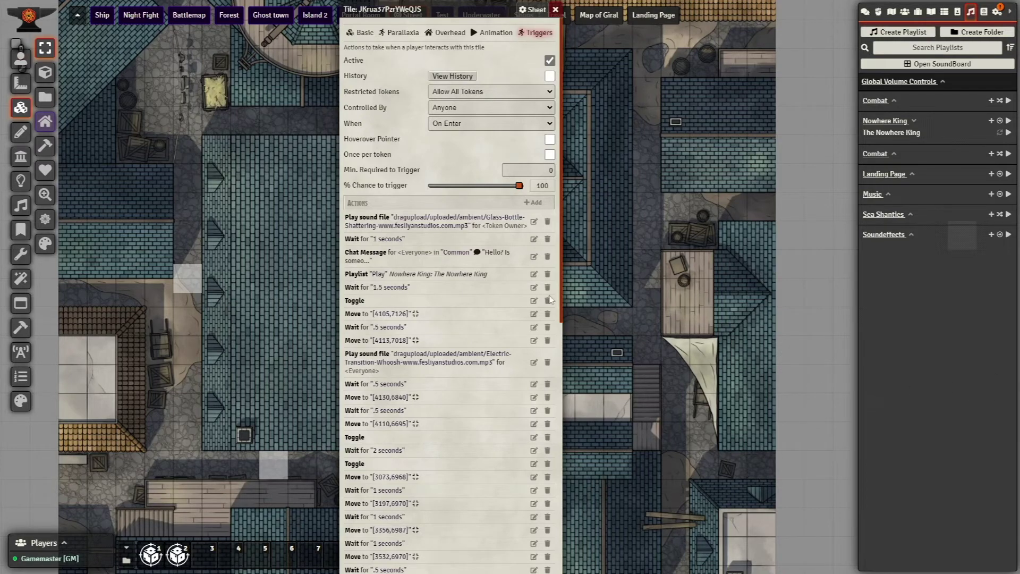
scroll(487, 329, "down", 6)
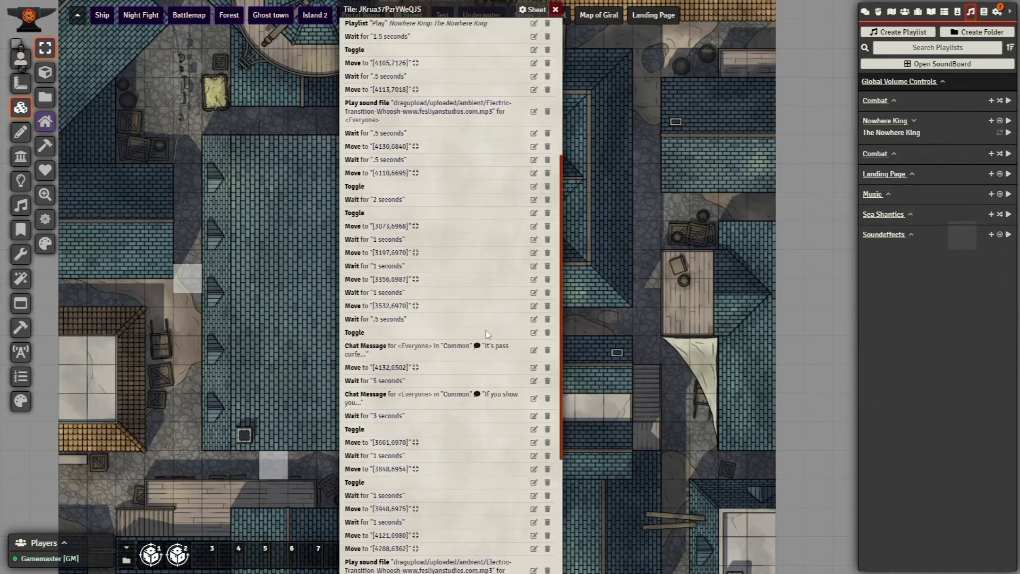
scroll(487, 334, "down", 3)
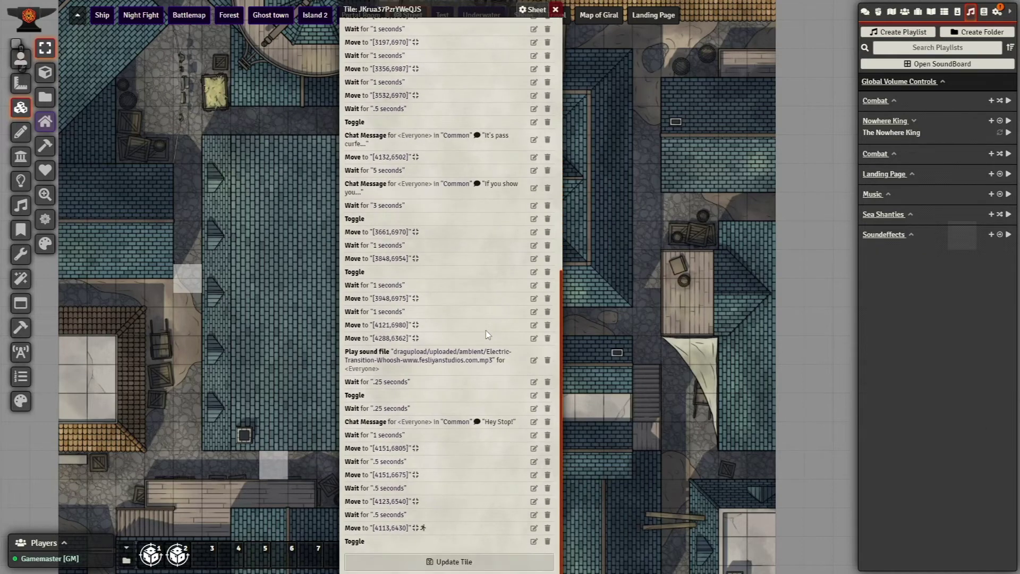
scroll(493, 359, "up", 10)
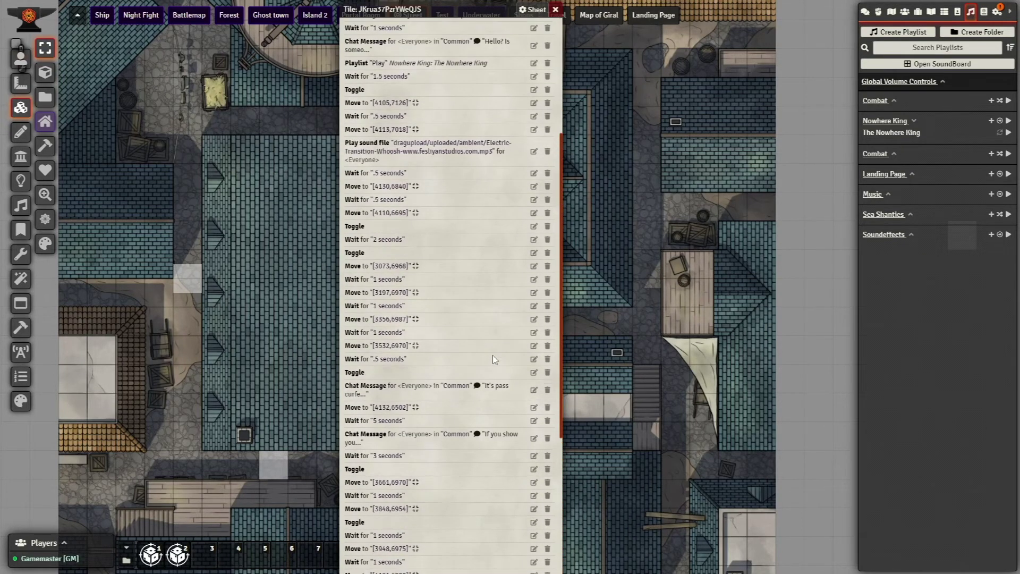